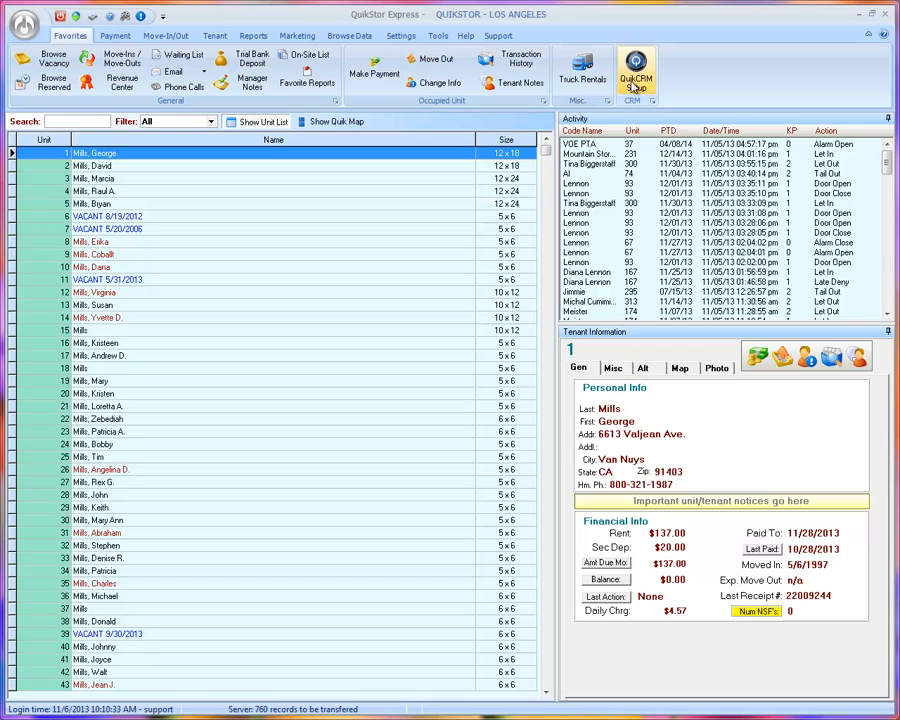
Step: Start a new QuikCRM letter event, abandon it unsaved, and close the event list
click(637, 80)
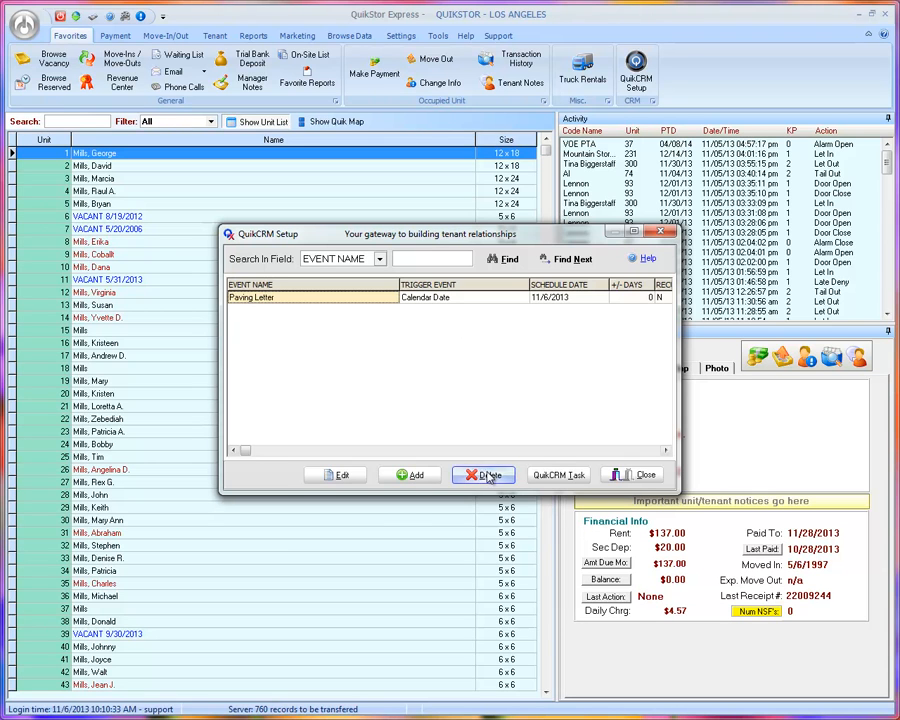
click(414, 476)
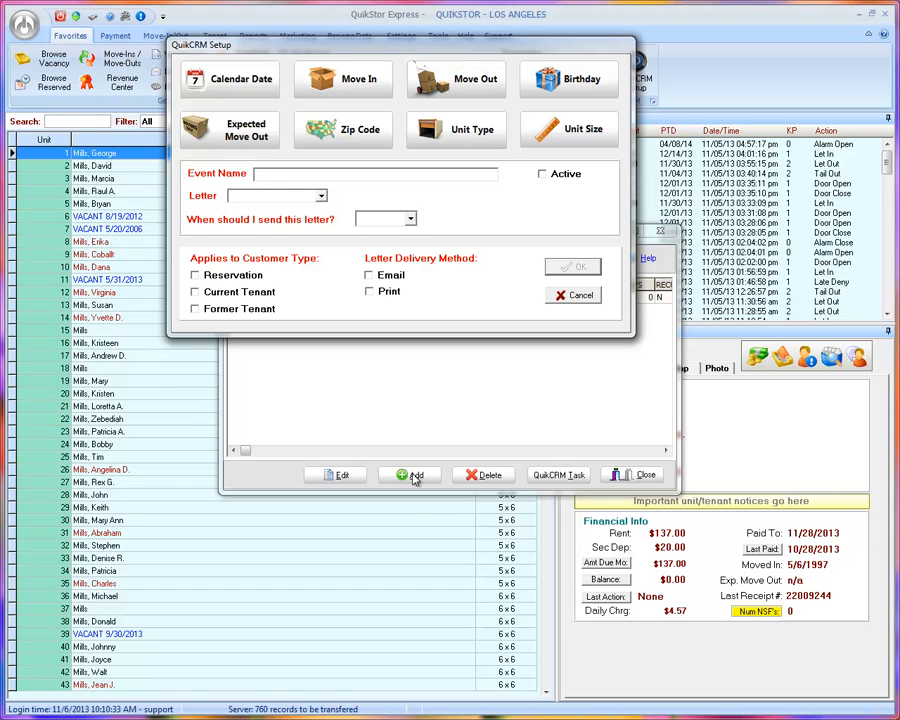
click(575, 296)
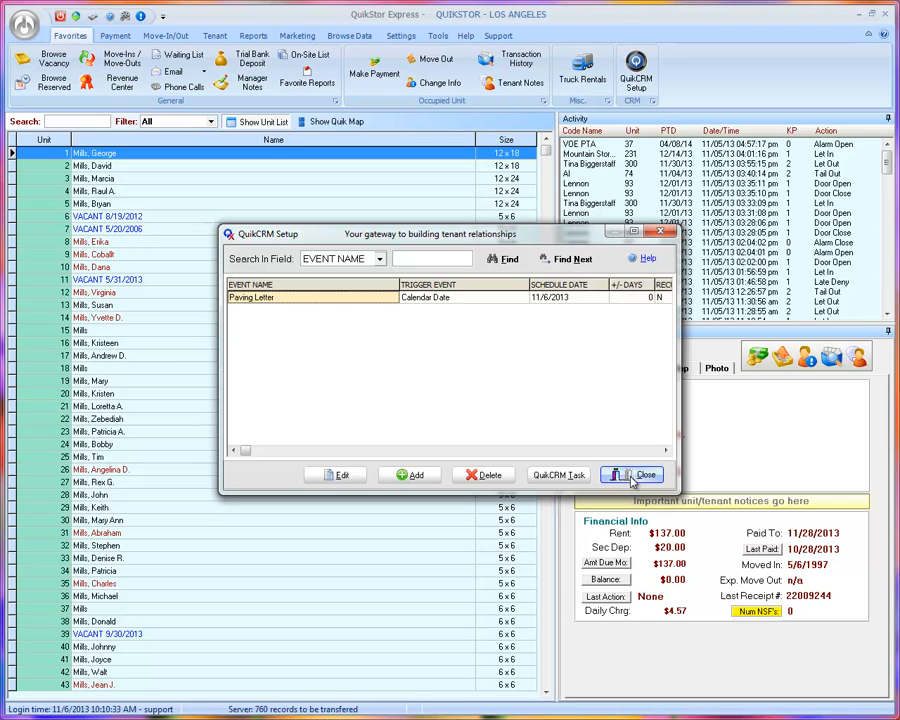
click(633, 477)
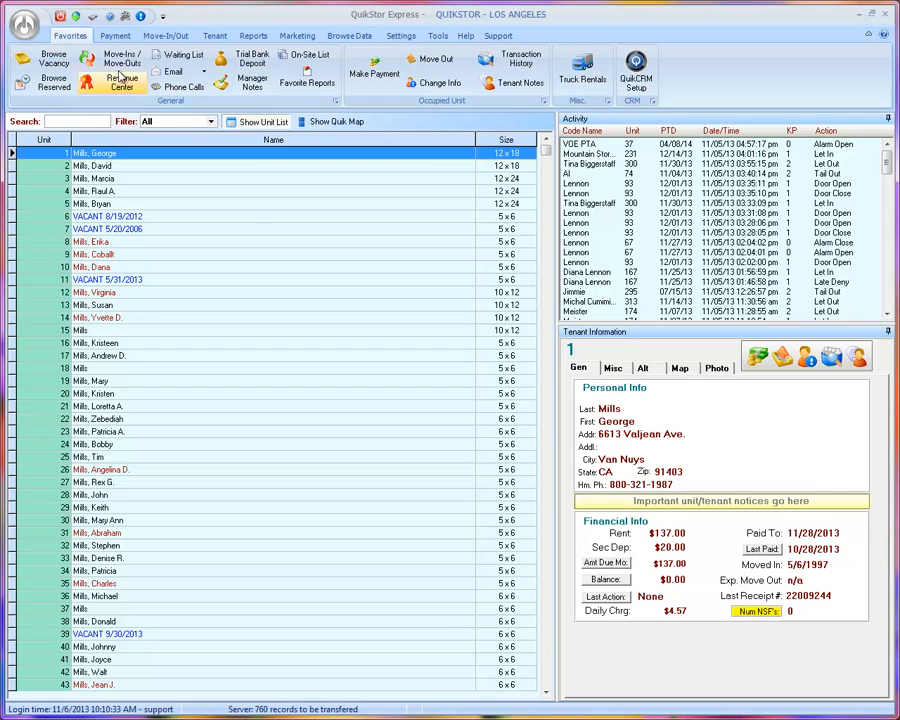
Step: Enable automatic bank deposit and automatic QuikCRM processing during overnights in Technical site setup, and save
click(26, 23)
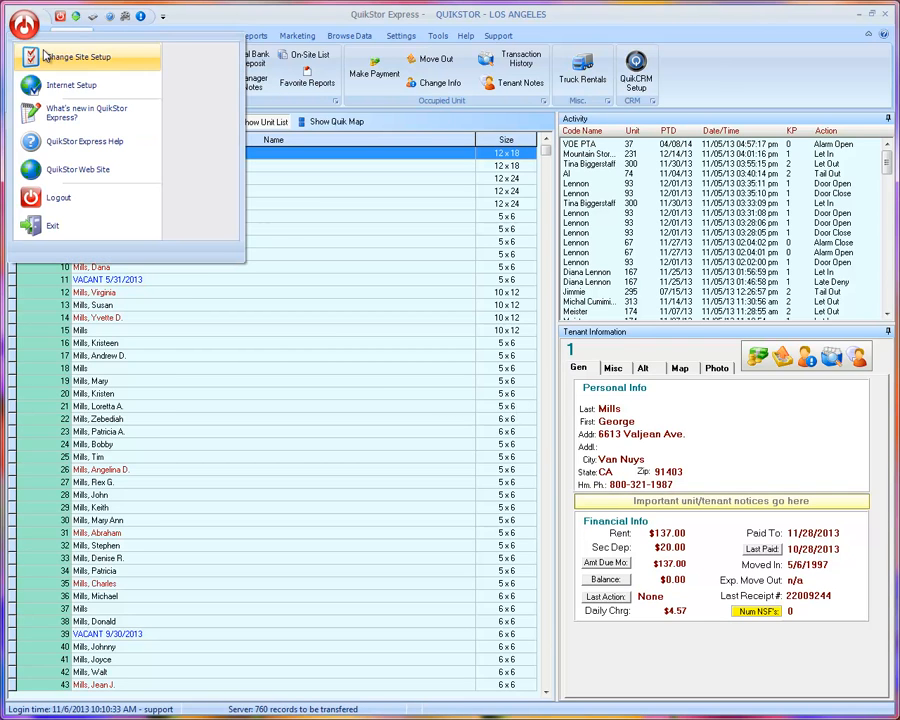
click(60, 57)
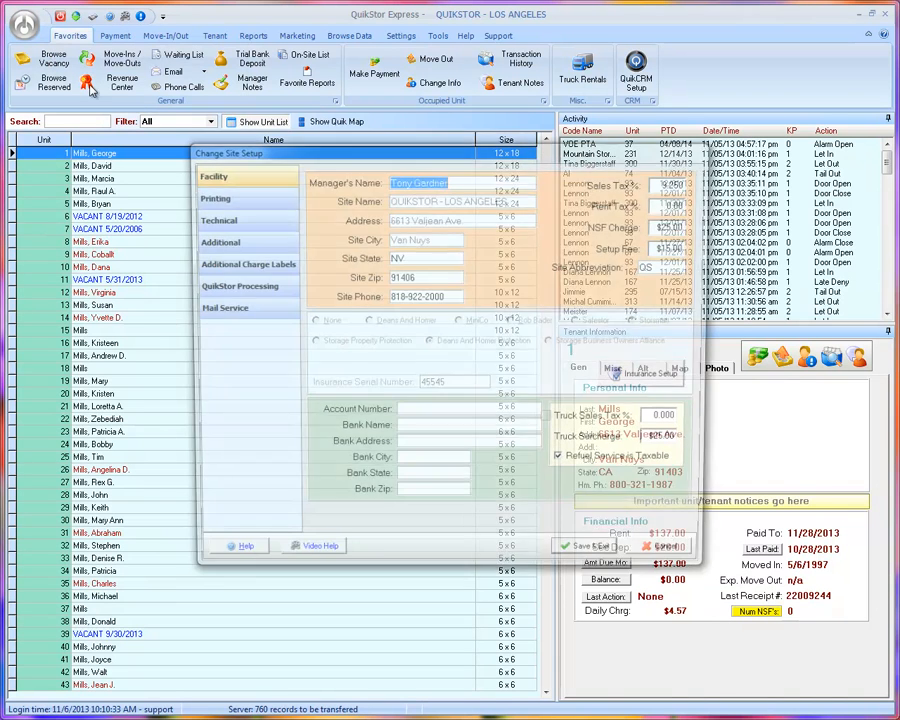
click(254, 229)
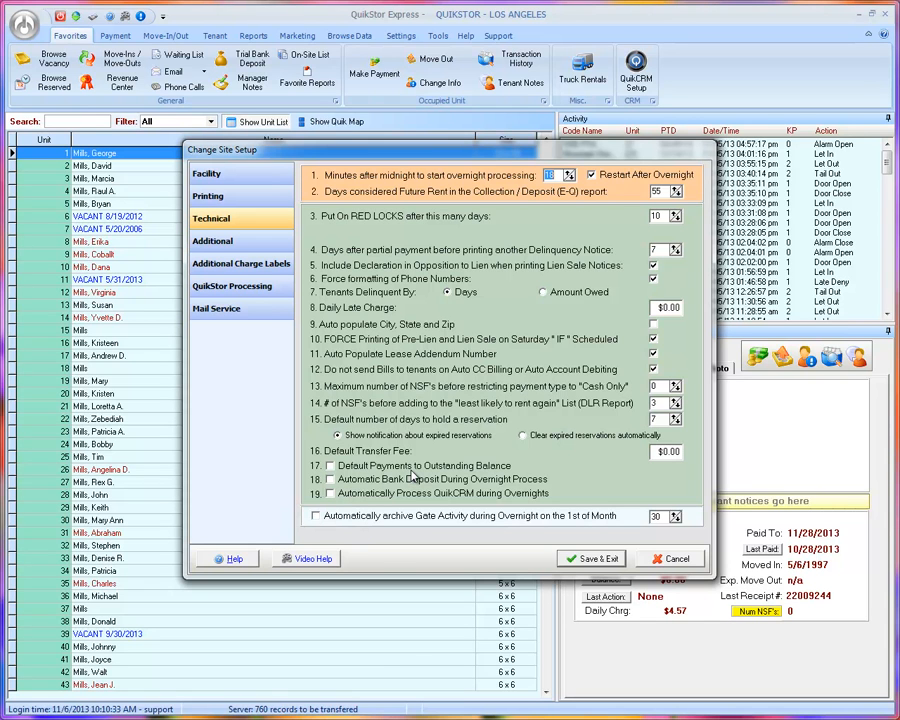
click(330, 481)
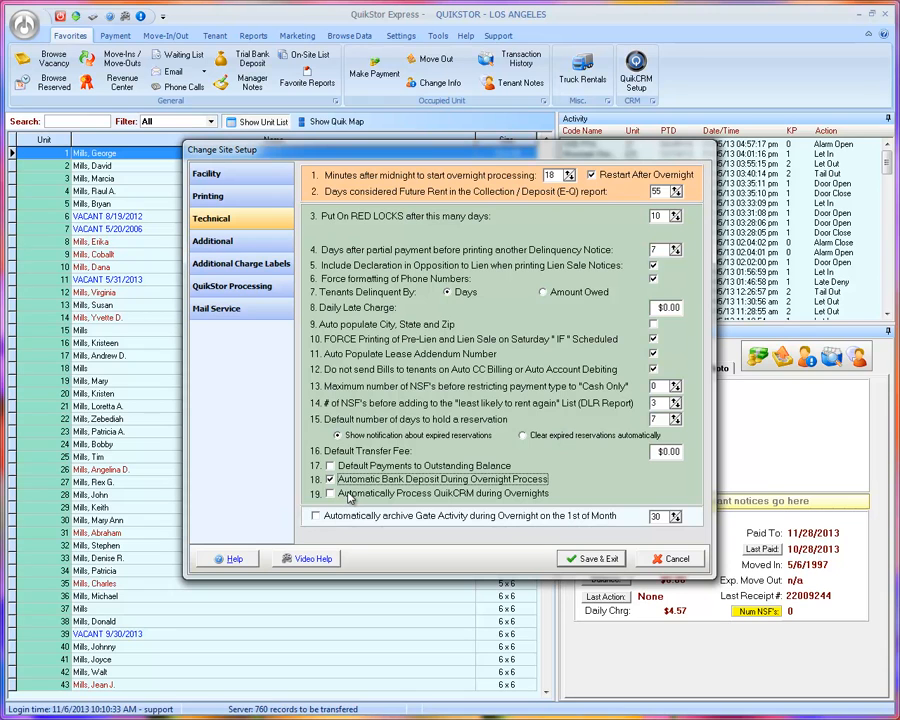
click(349, 496)
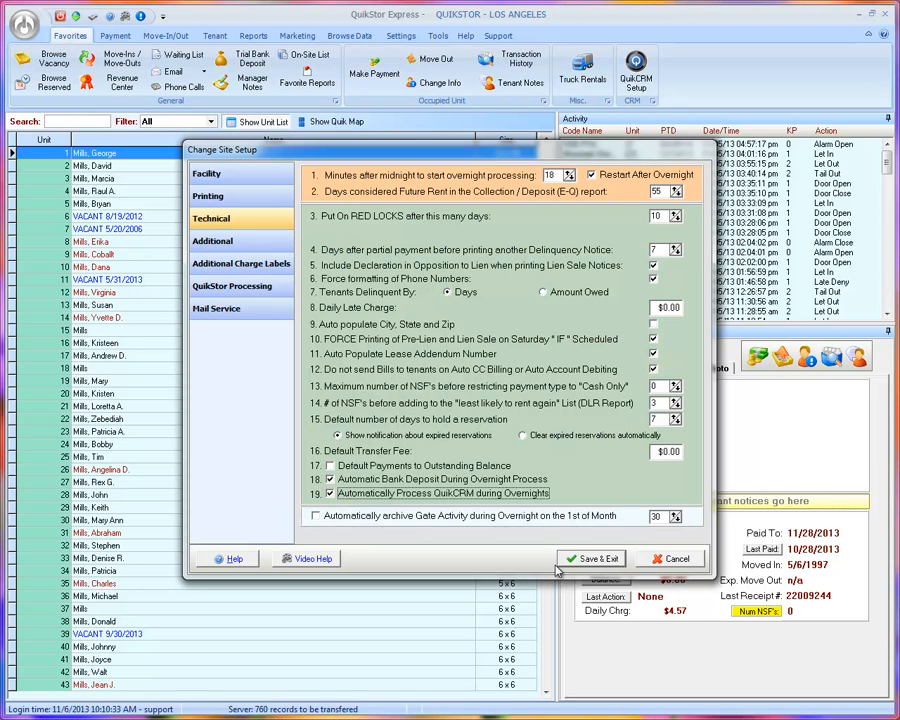
click(584, 556)
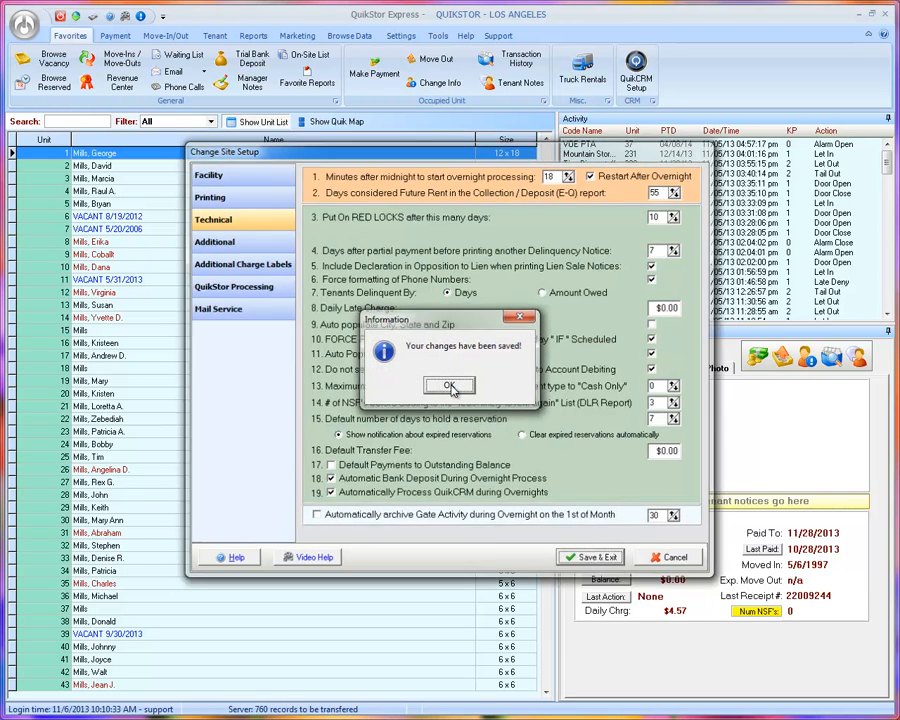
click(450, 386)
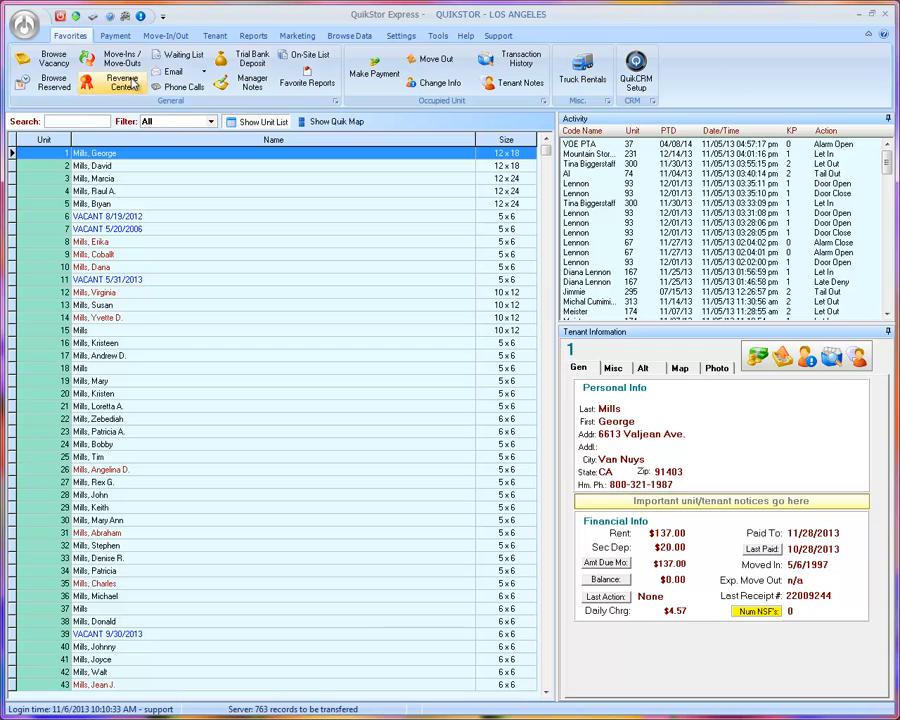
click(34, 26)
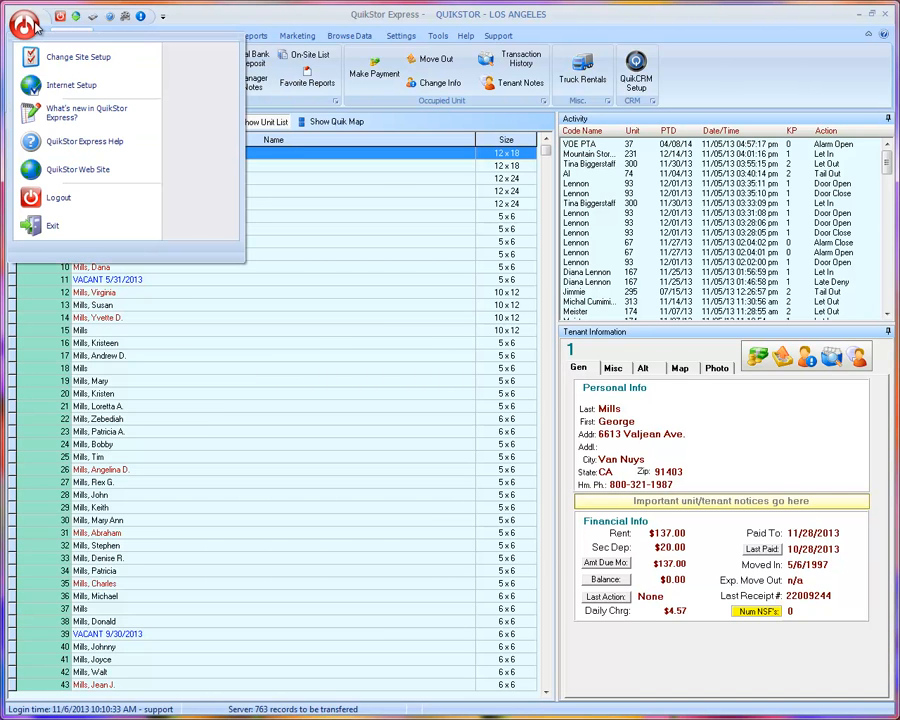
click(62, 88)
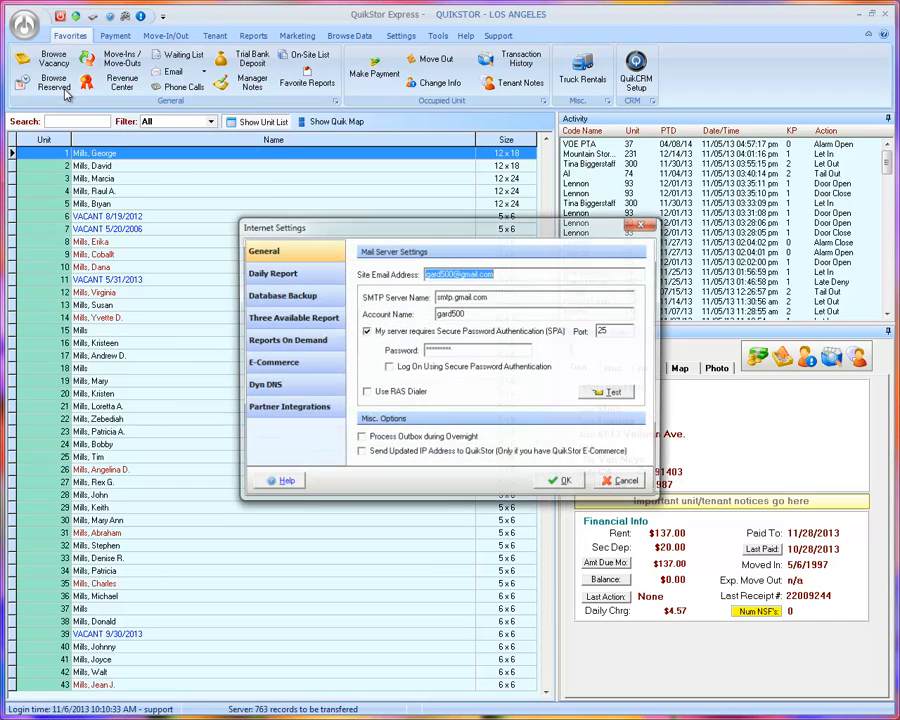
click(307, 368)
click(581, 459)
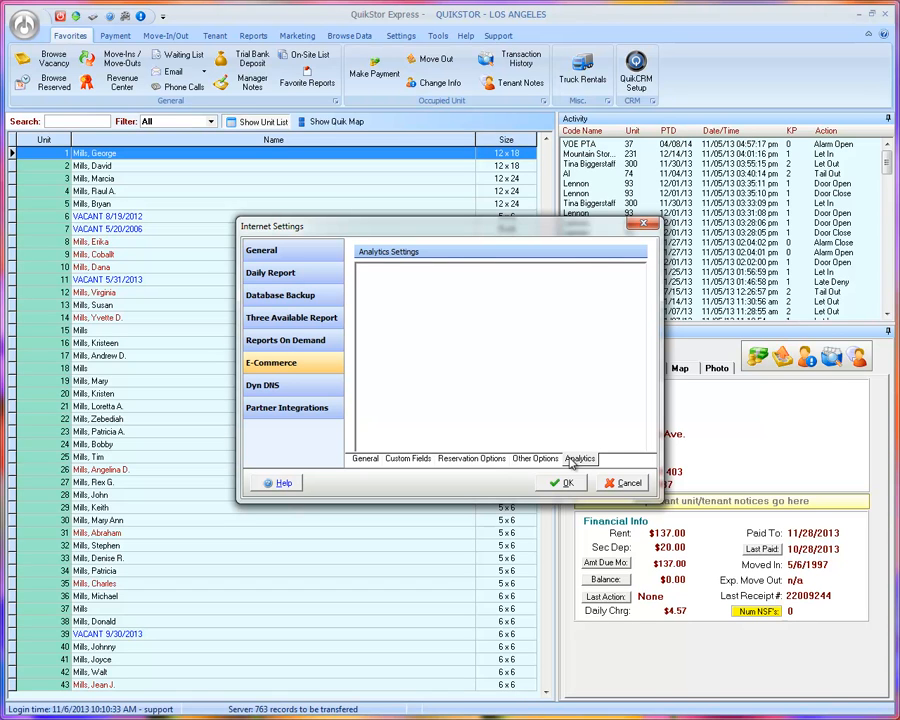
click(618, 486)
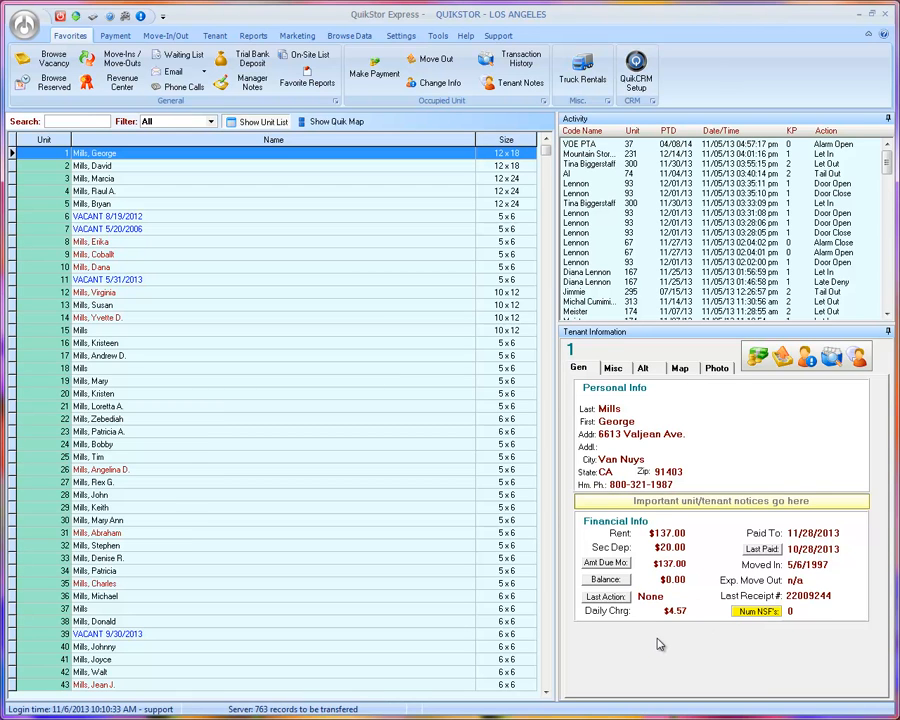
Step: Reset the web password of unit 3's tenant to their keycode
click(128, 179)
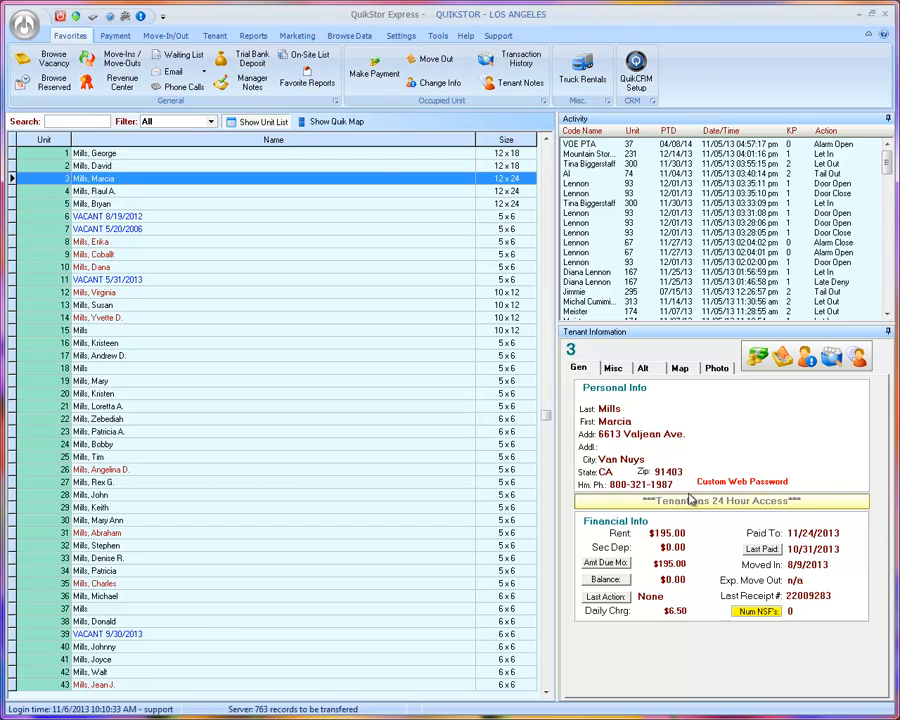
click(215, 37)
click(600, 66)
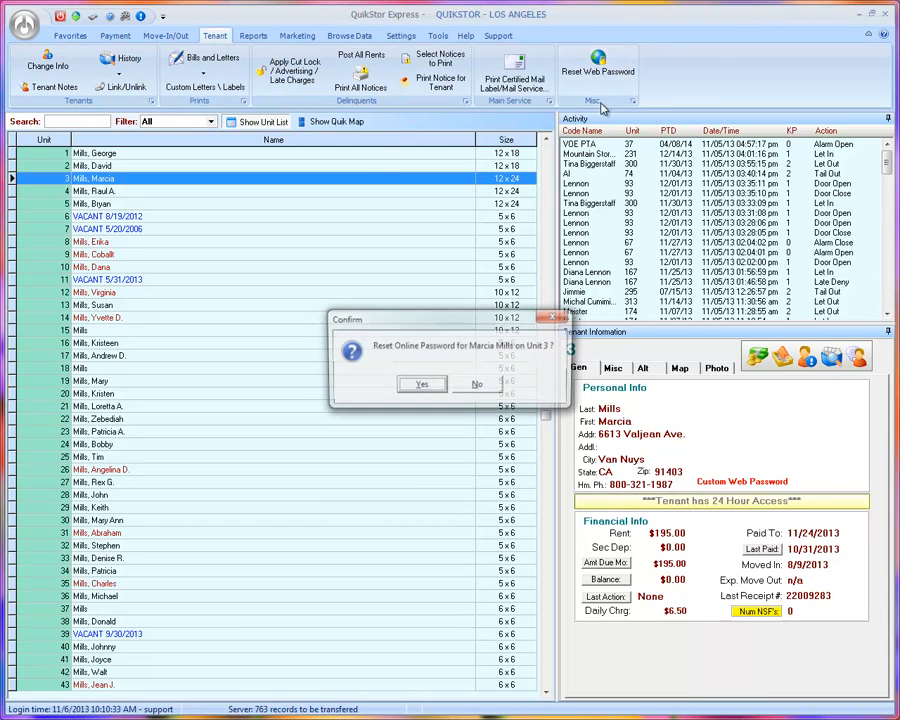
click(421, 386)
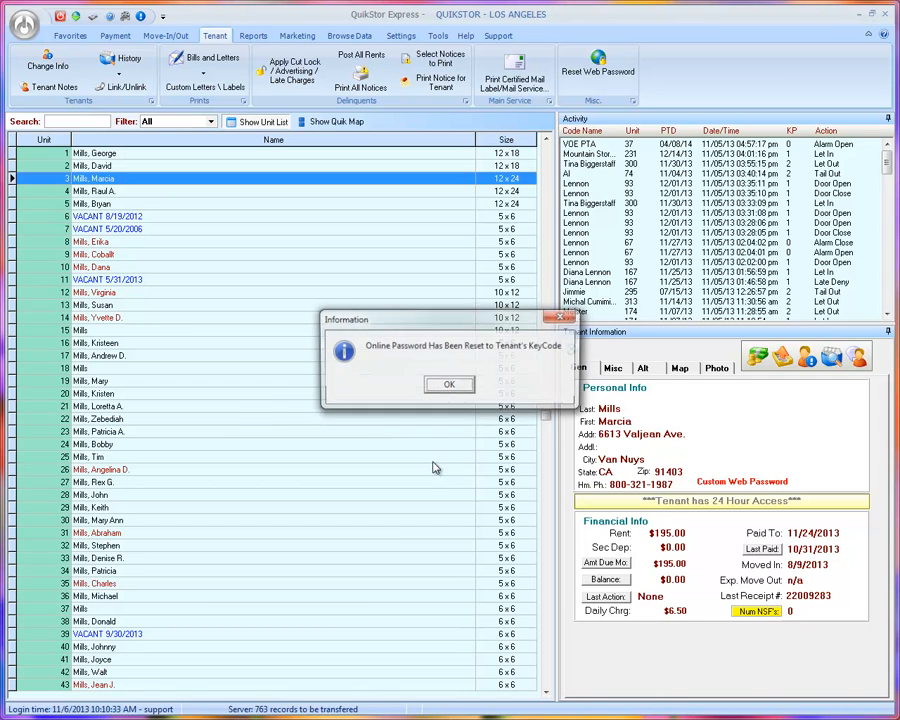
click(450, 387)
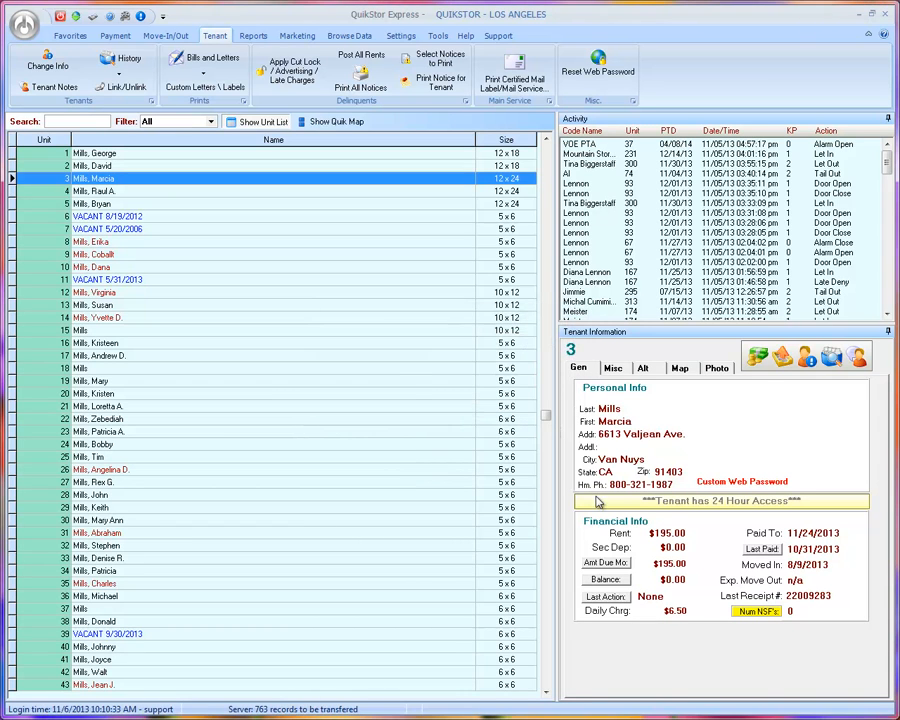
Step: Look at the tenant records for units 9 and 4, then return to unit 3
click(357, 255)
click(370, 190)
click(370, 178)
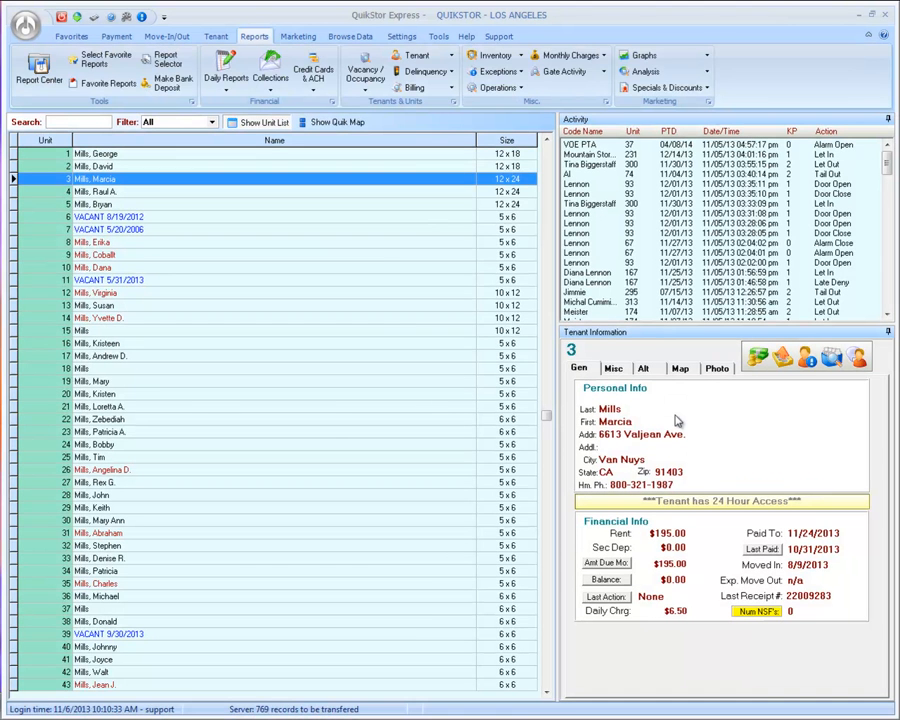
Step: Open unit 3's Change Tenant Info window and leave QuikCRM Enabled checked
click(808, 358)
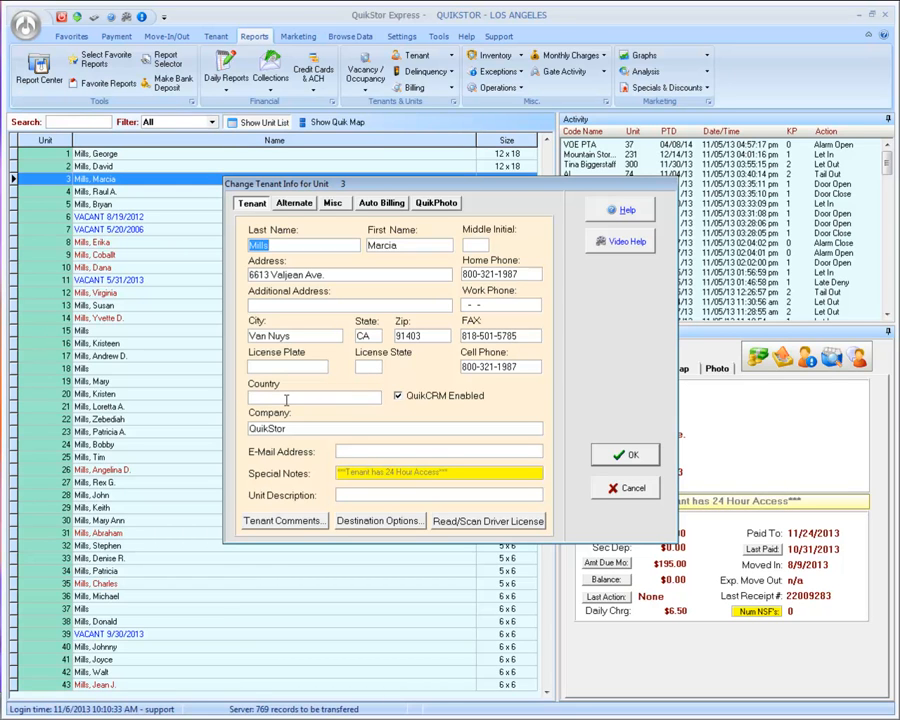
click(401, 397)
click(399, 397)
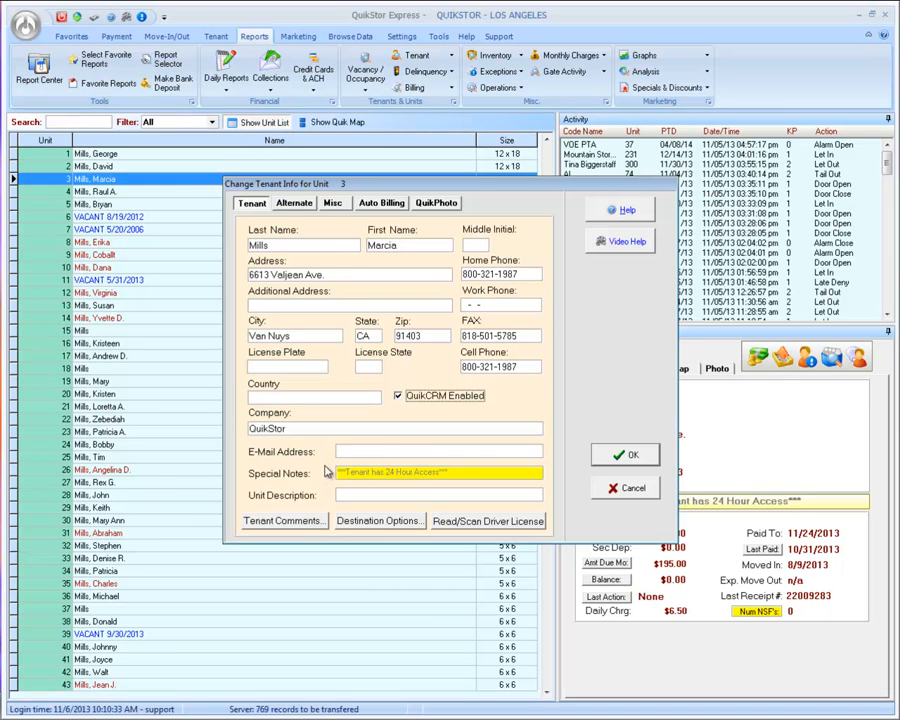
Step: Enter NA as the e-mail, dismiss the invalid-address warning, then enter two valid comma-separated company addresses
click(352, 450)
text(NA)
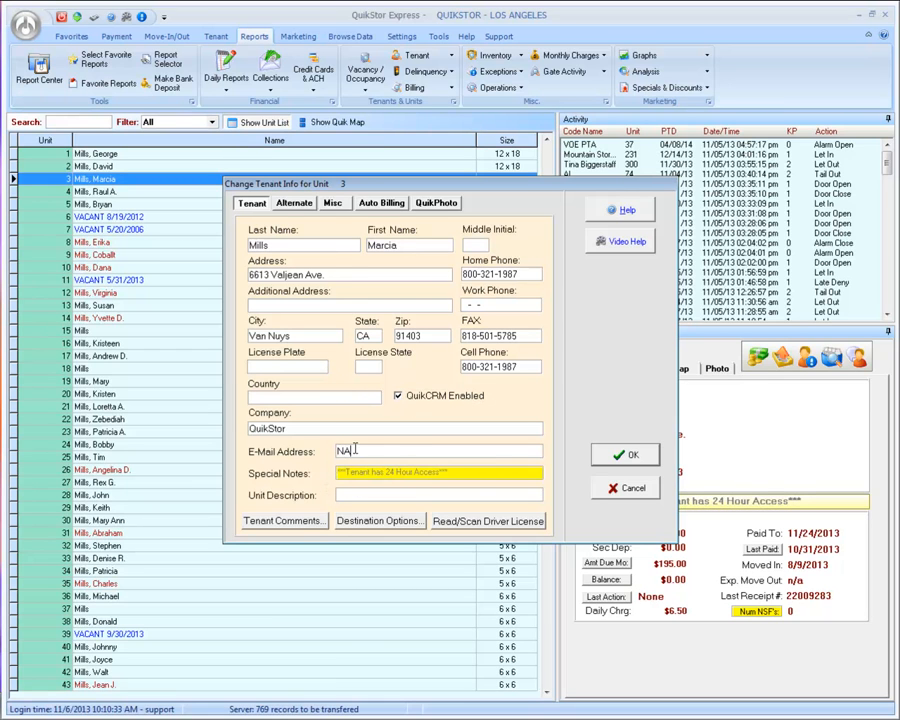
click(630, 456)
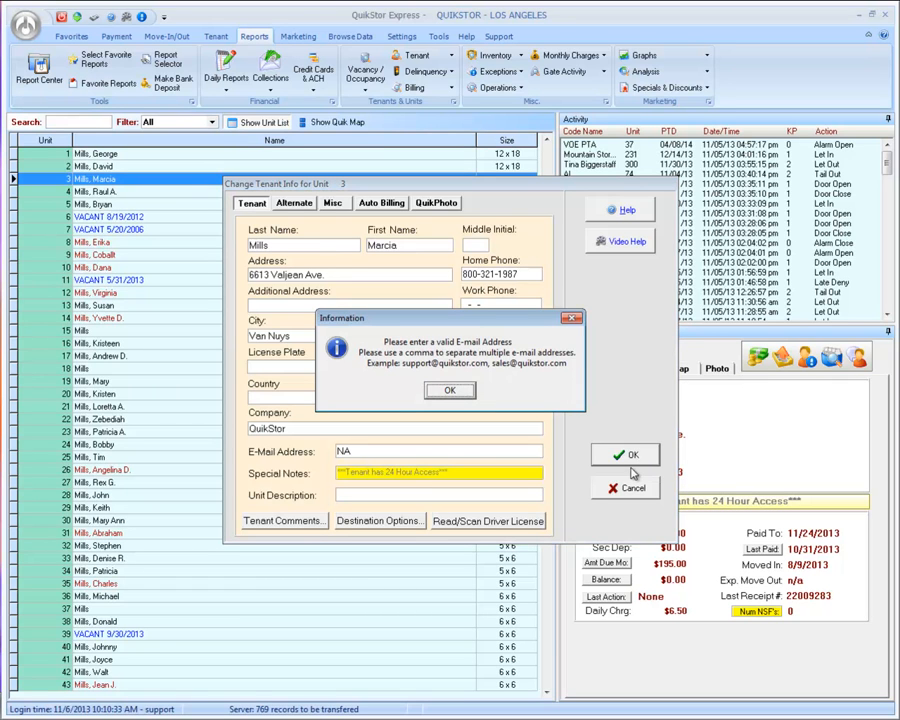
click(448, 392)
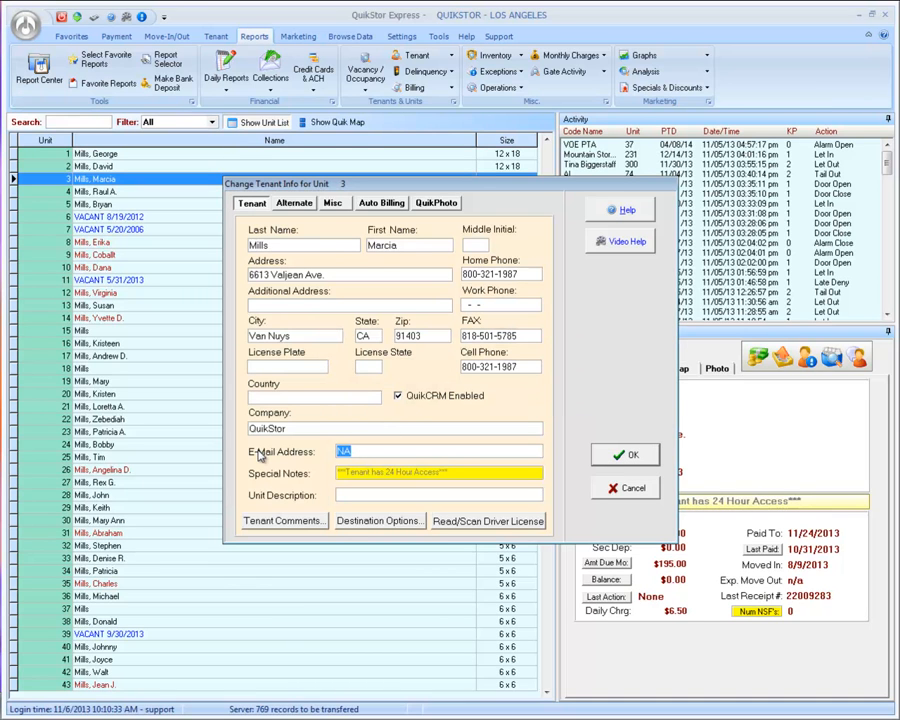
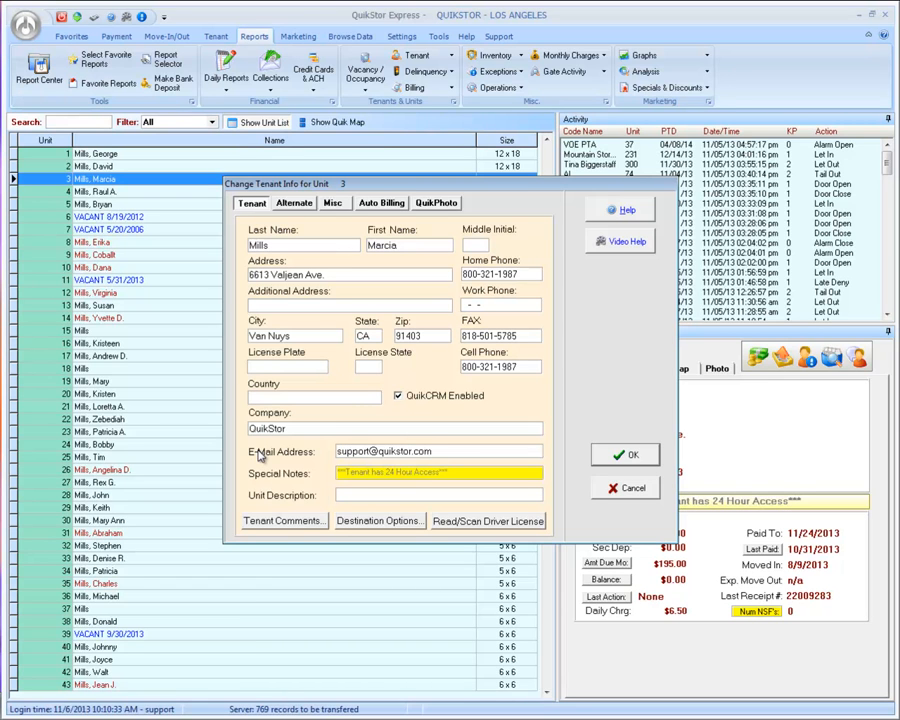
Step: On the Alternate tab enter Dogs Name Muffy, the mother's maiden name, and Car Color Blue, then save
click(295, 204)
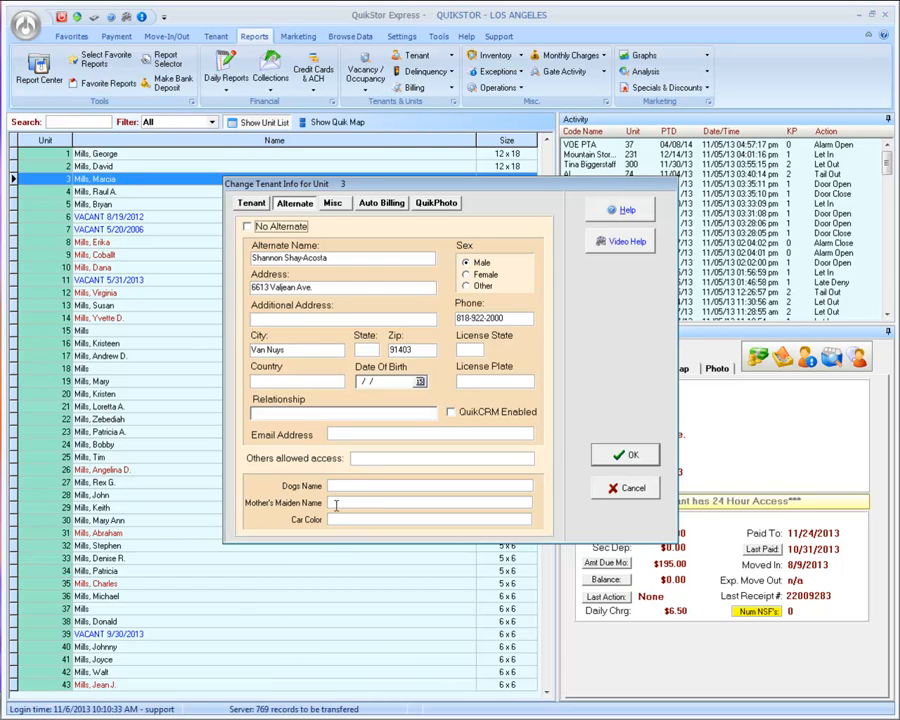
click(347, 485)
text(Muffy)
key(Tab)
text(Sexton)
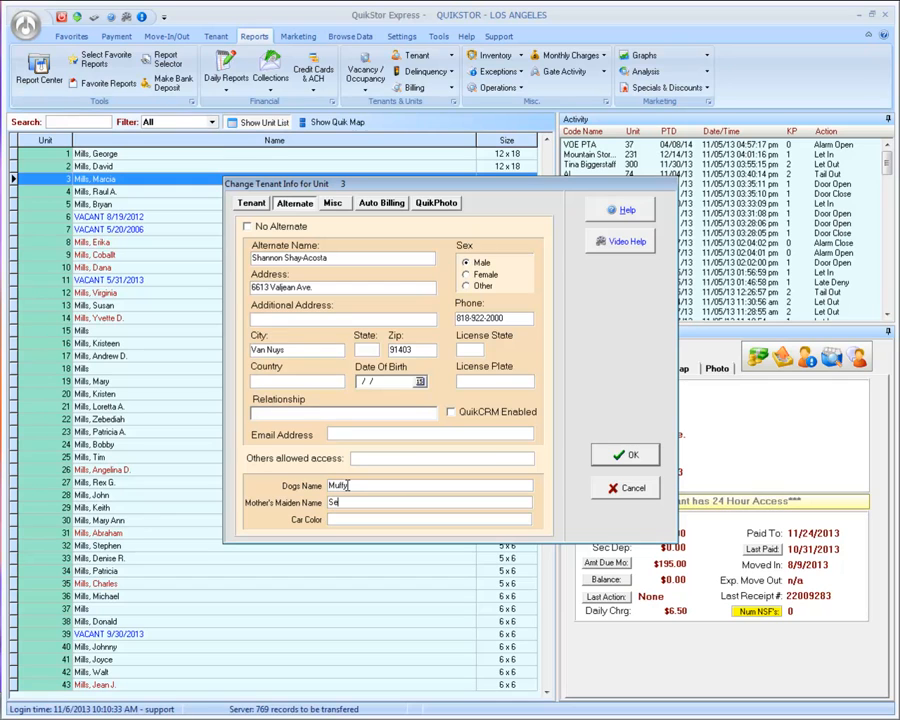
key(Tab)
text(Blue)
click(334, 204)
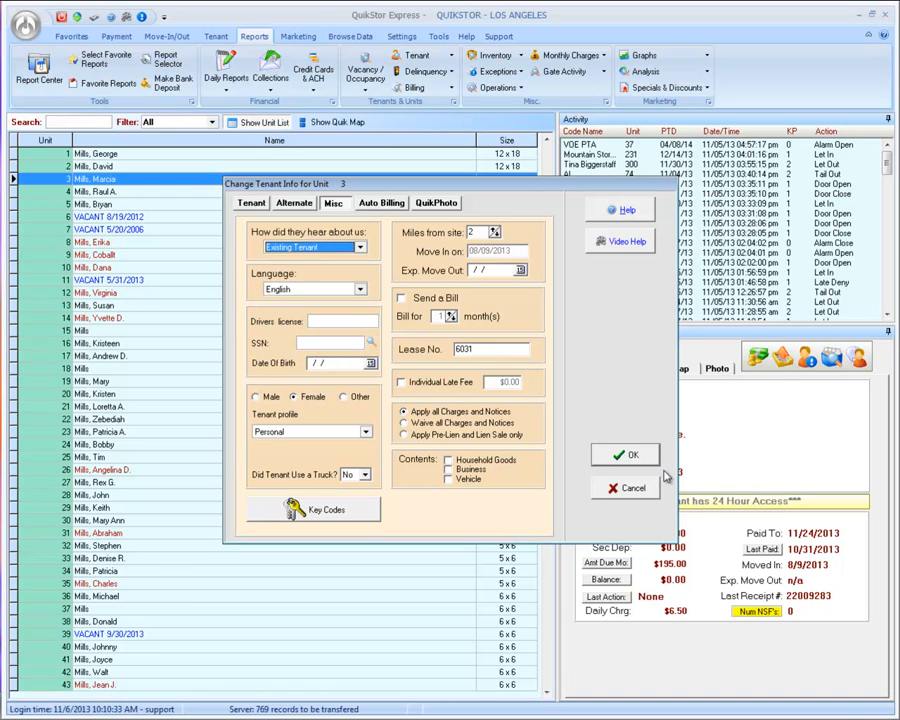
click(635, 456)
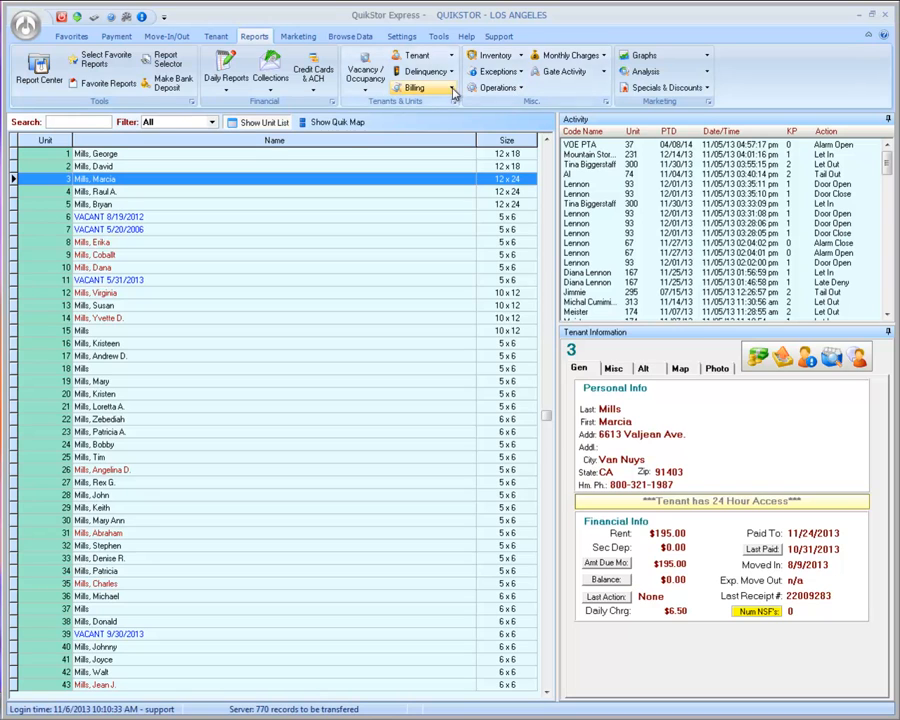
Step: Preview the tenant Custom Fields Report with Exclude Vacant Units ticked
click(434, 57)
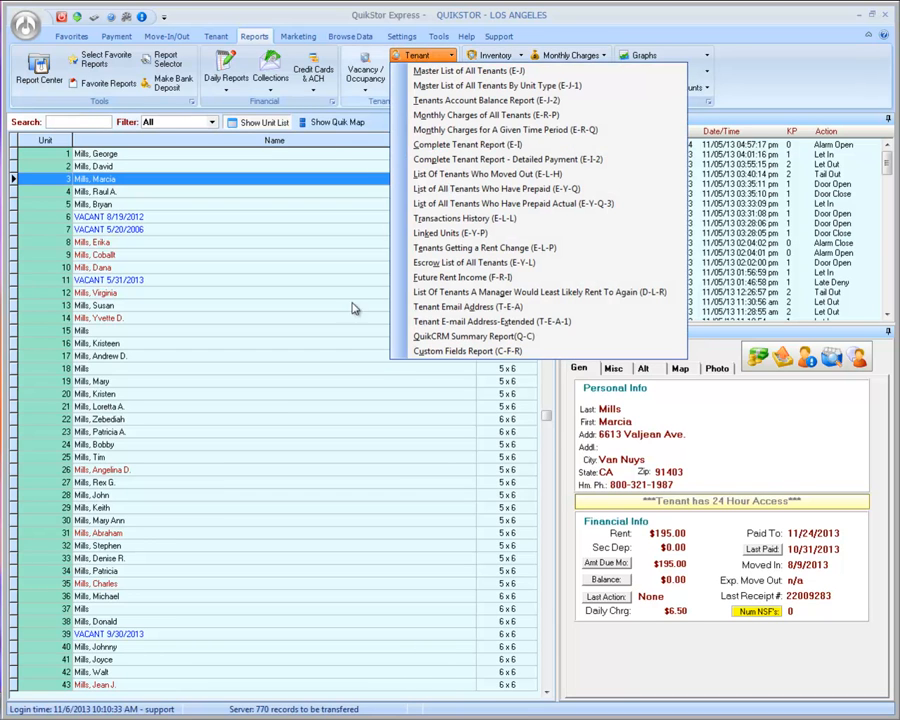
click(445, 354)
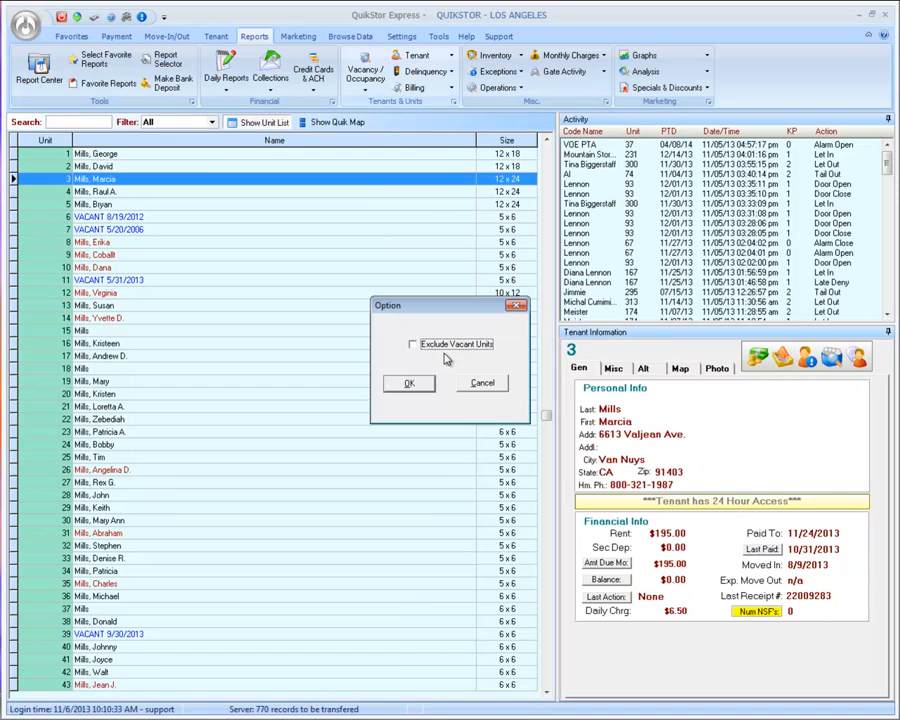
click(437, 346)
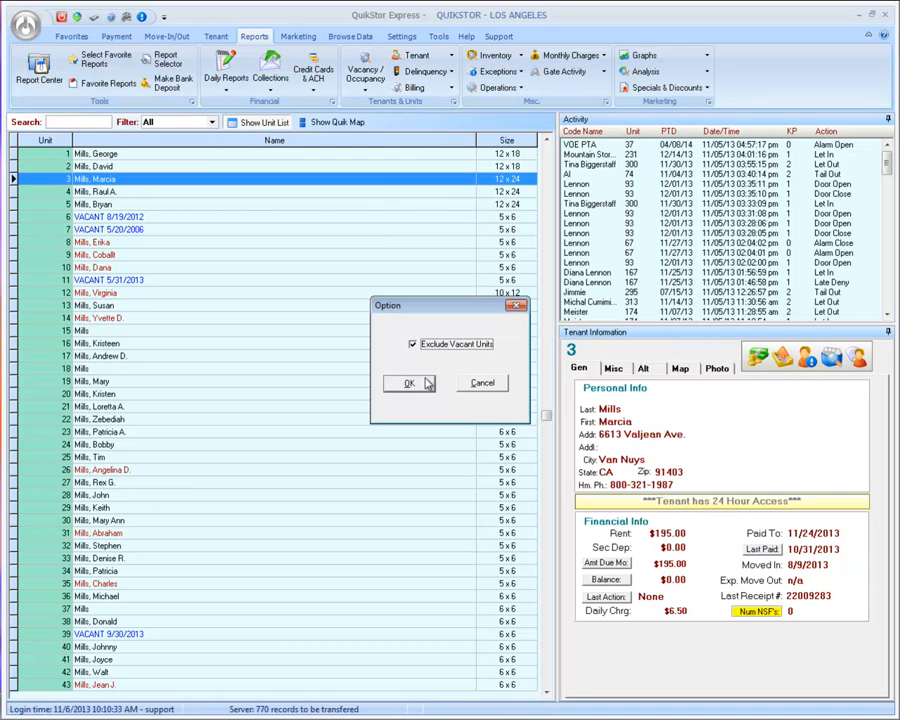
click(410, 384)
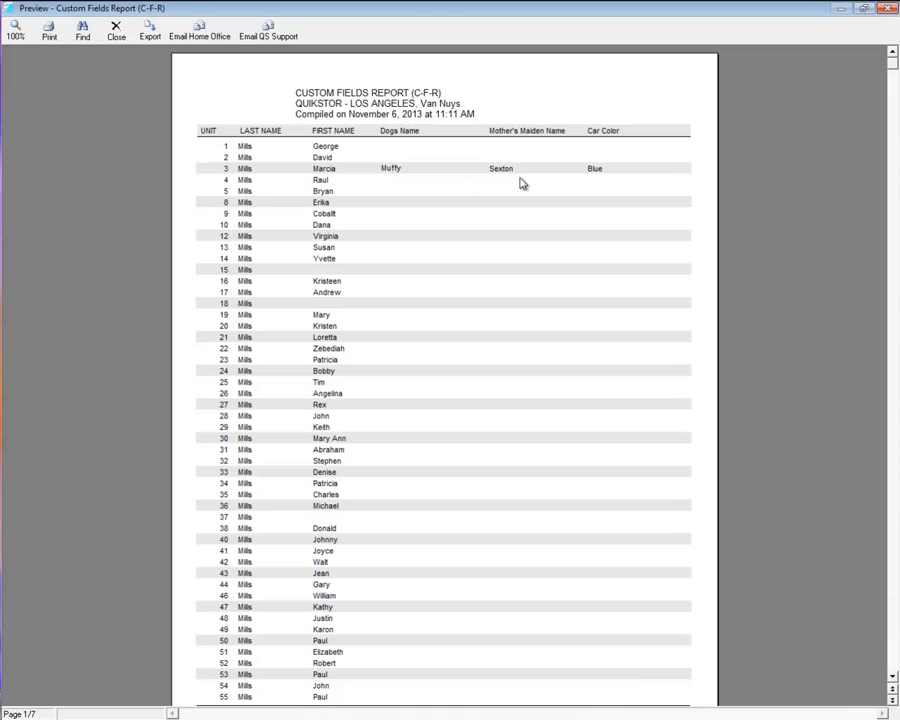
Step: Close the Custom Fields Report preview
click(116, 28)
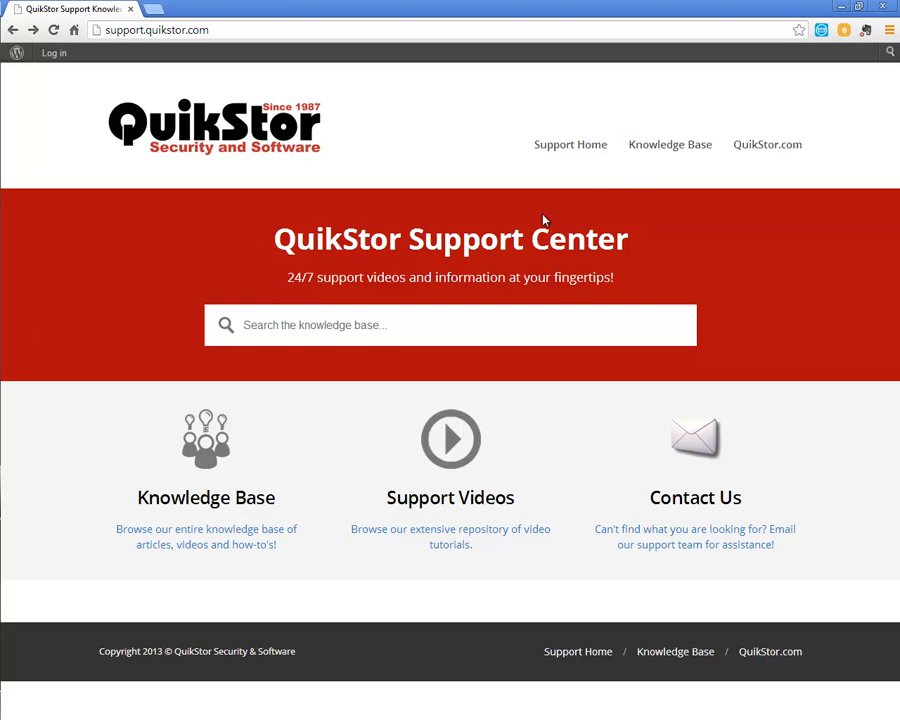
Step: In the Knowledge Base, open Version Updates, expand Version 4.1, then go to the QuikCRM section
click(662, 150)
scroll(305, 308, down, 4)
scroll(305, 310, down, 6)
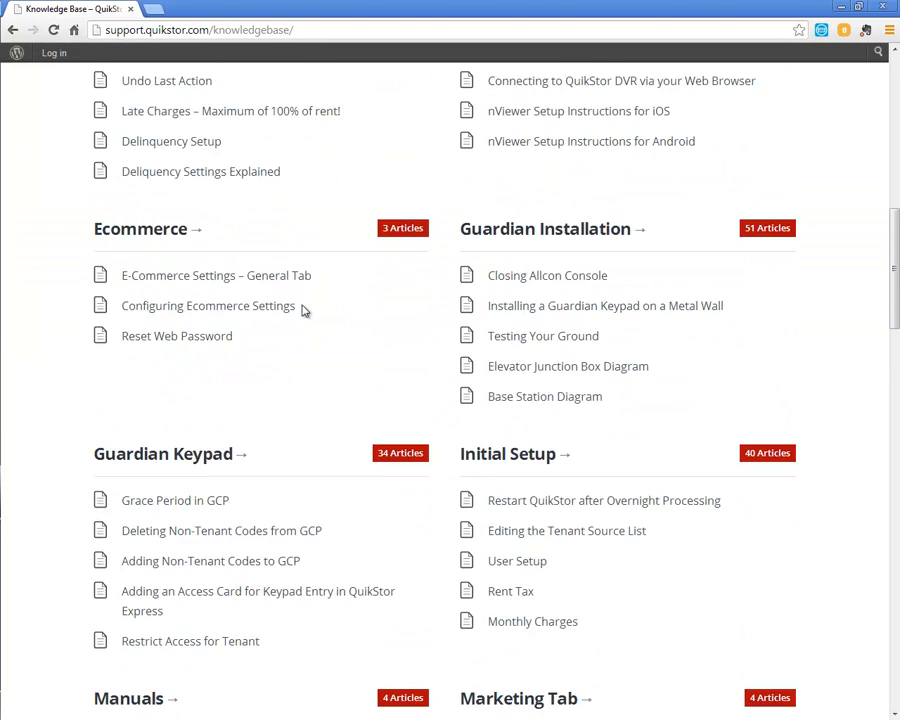
scroll(305, 310, down, 3)
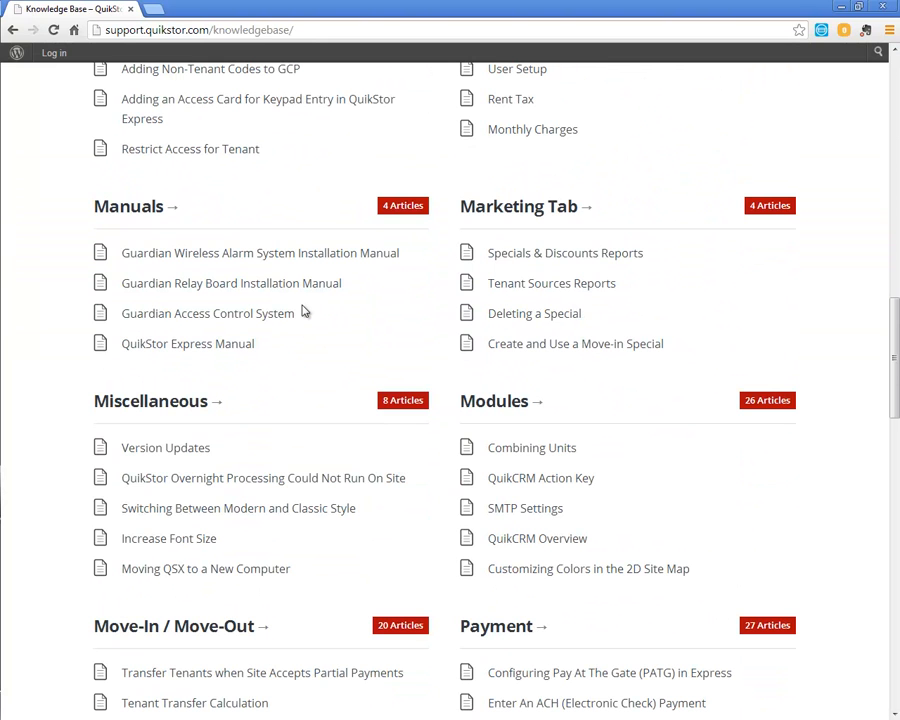
click(167, 449)
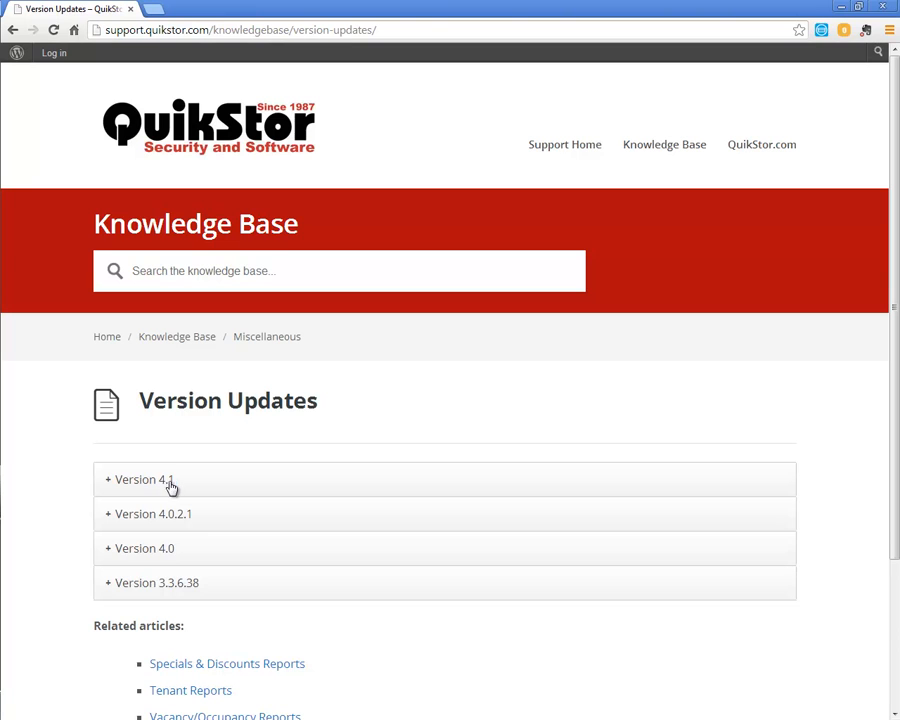
click(157, 482)
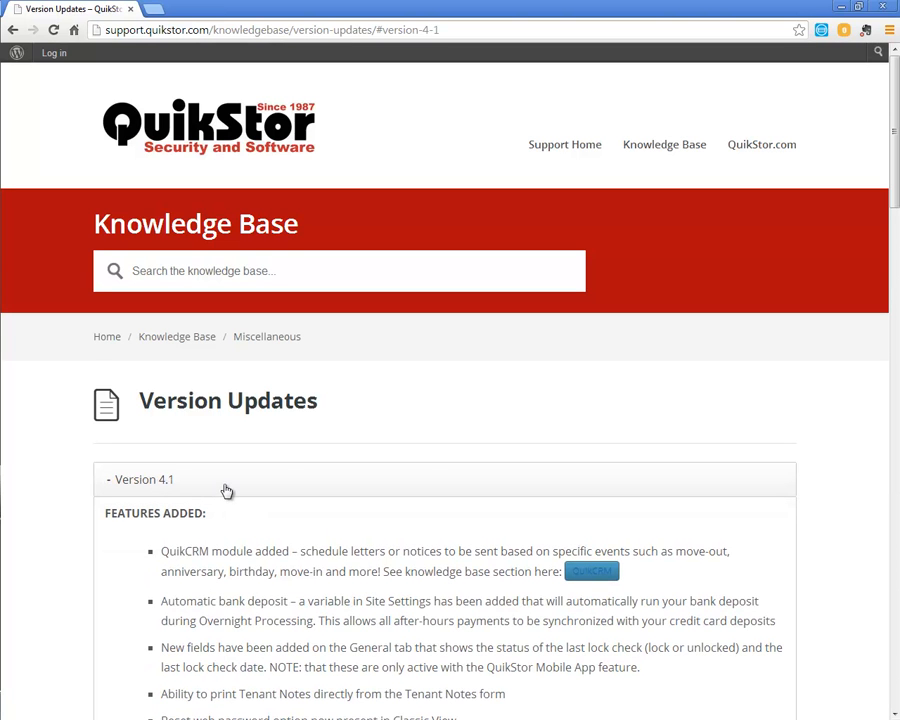
scroll(225, 490, down, 3)
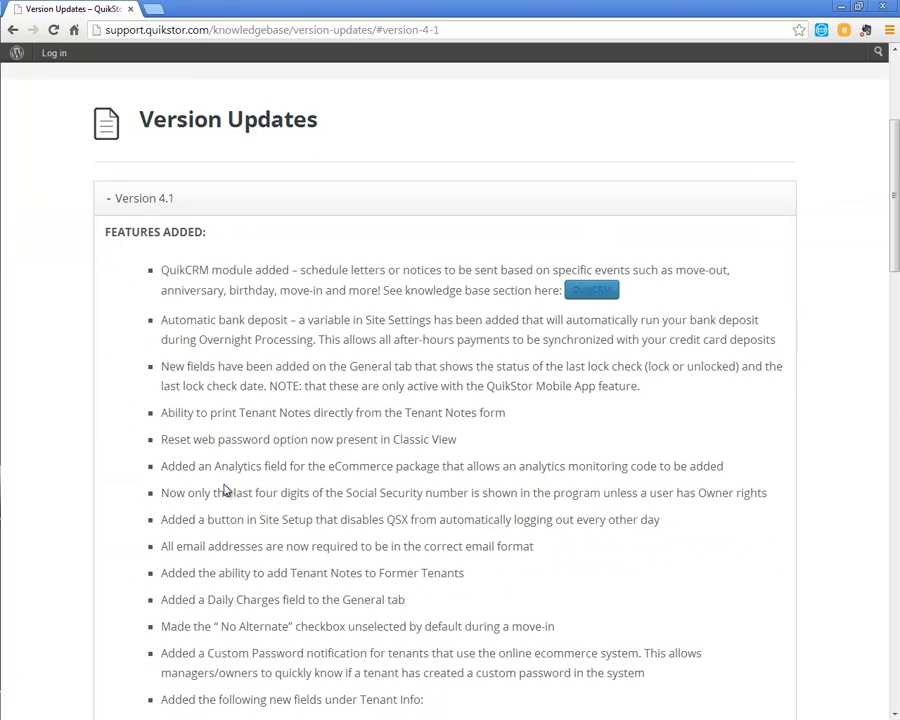
click(603, 293)
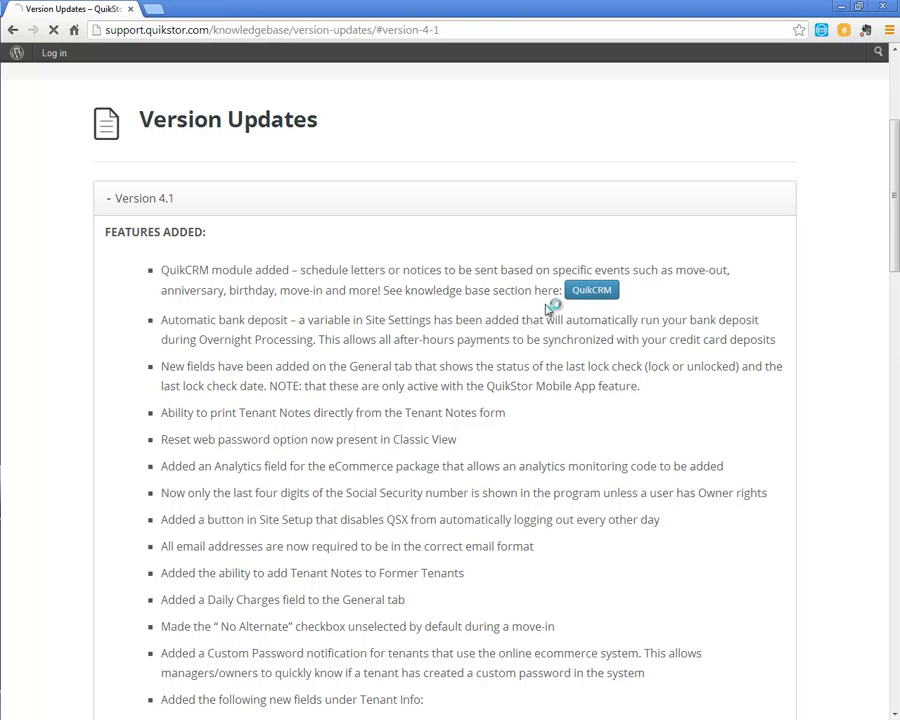